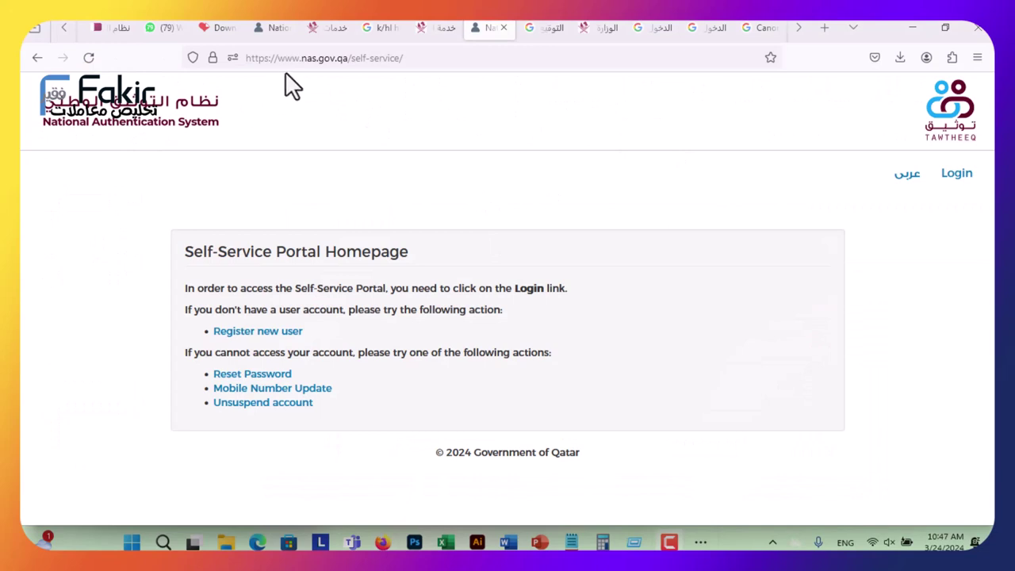
{"action": "left_click", "coordinate": [296, 62]}
{"action": "left_click", "coordinate": [339, 60]}
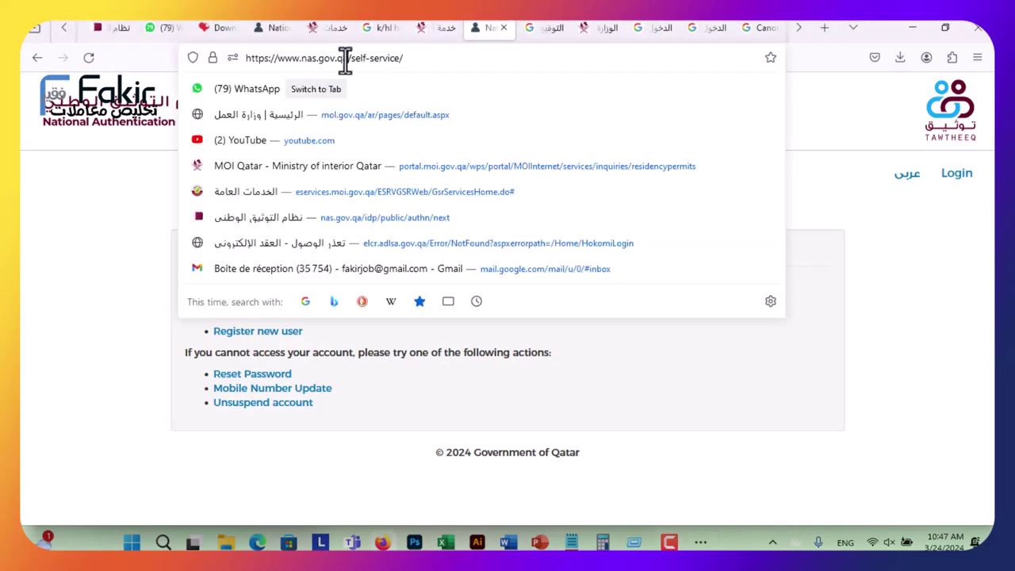
{"action": "left_click_drag", "start_coordinate": [346, 59], "coordinate": [260, 59]}
{"action": "left_click", "coordinate": [111, 321]}
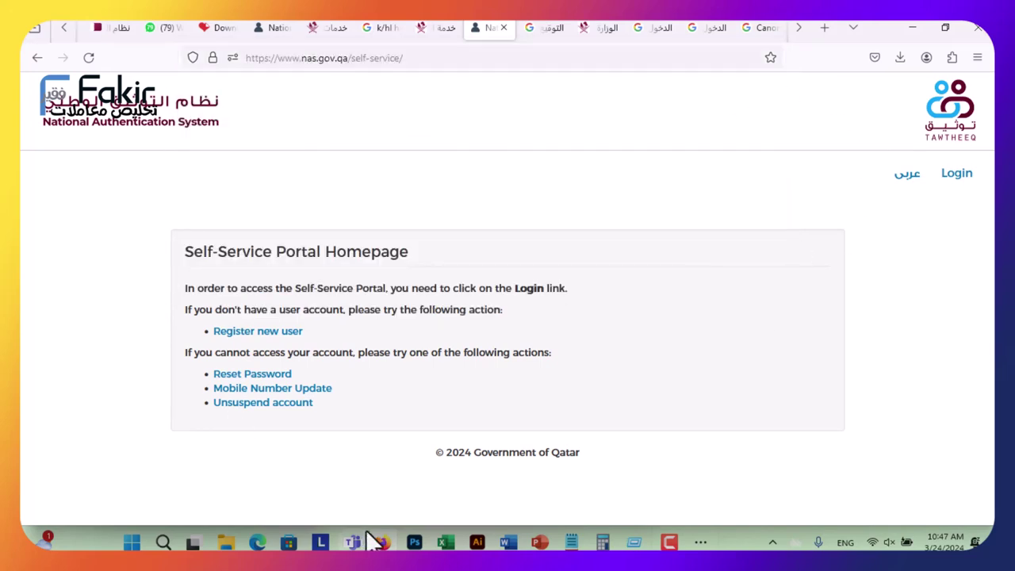
{"action": "left_click", "coordinate": [954, 176]}
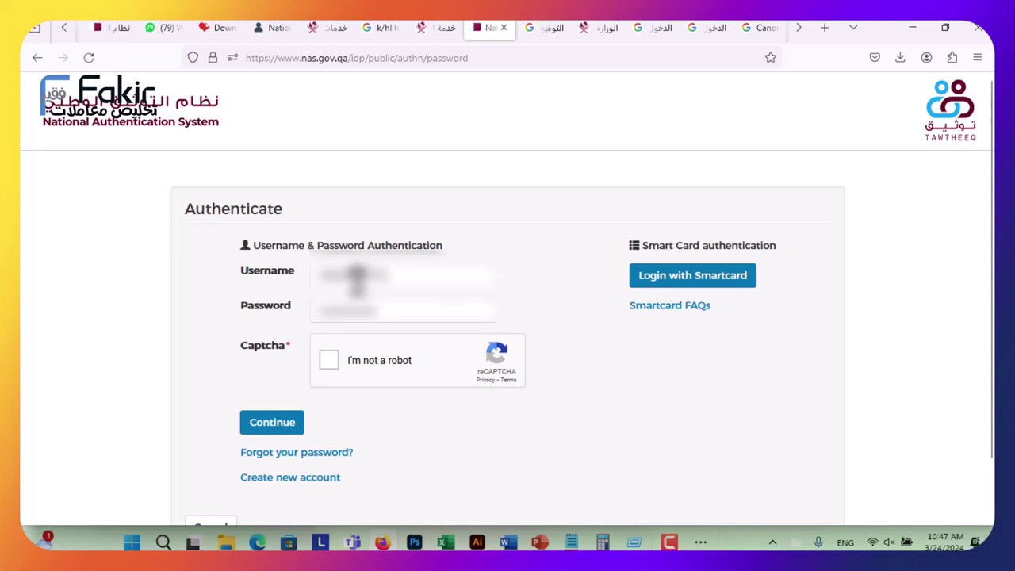
{"action": "left_click", "coordinate": [358, 275]}
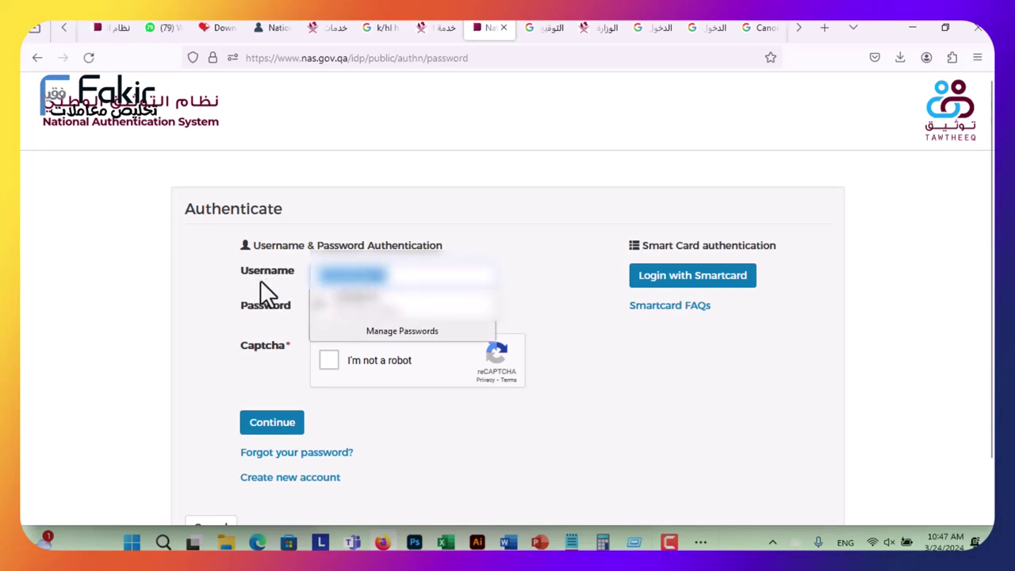
{"action": "key", "text": "Return"}
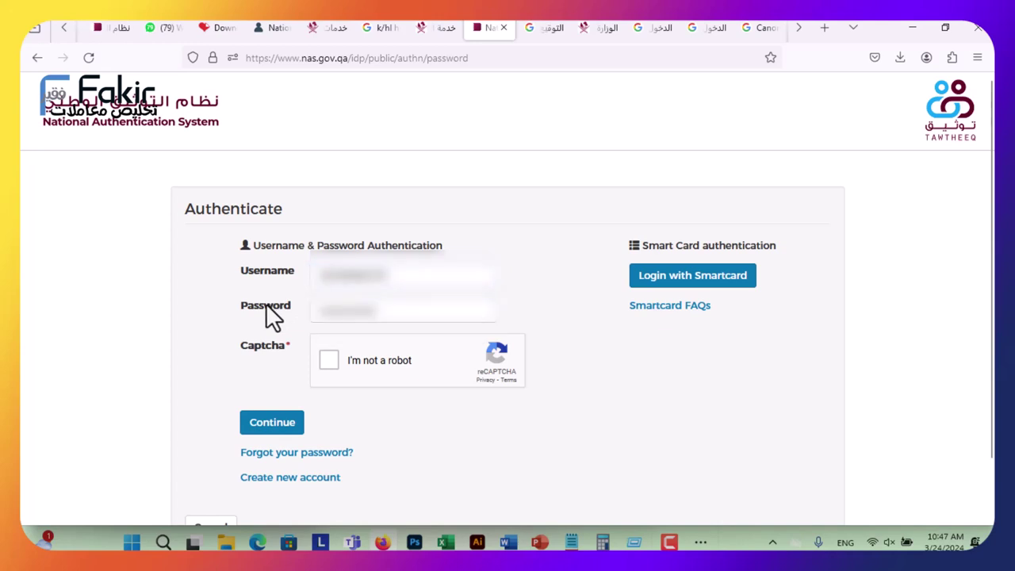
{"action": "key", "text": "Tab"}
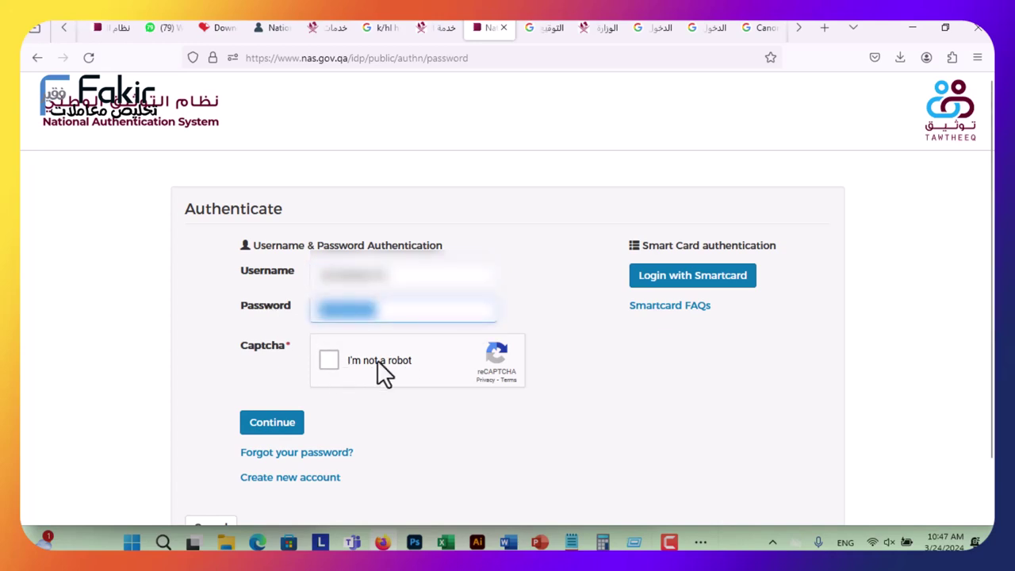
{"action": "left_click", "coordinate": [334, 357]}
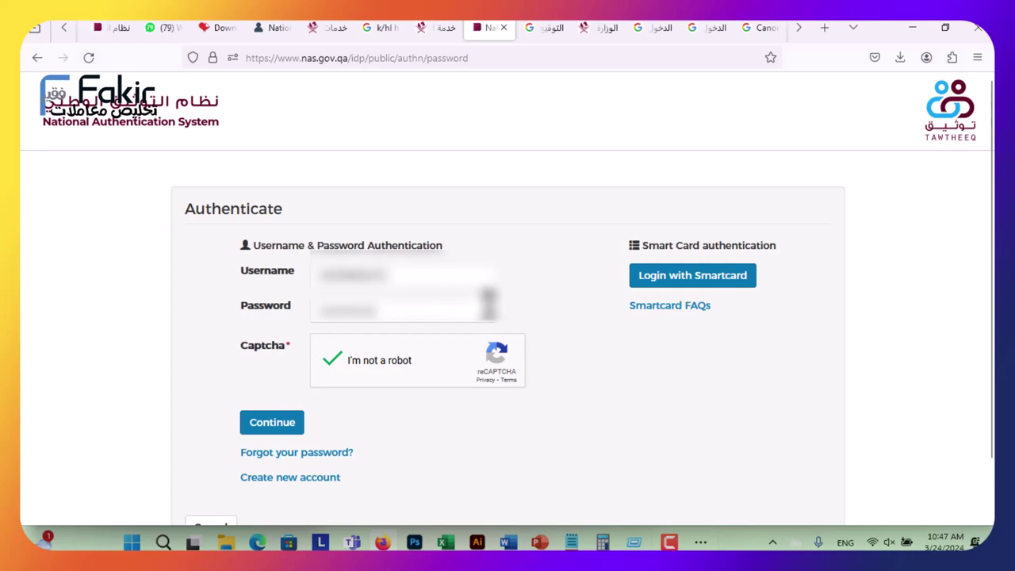
{"action": "left_click", "coordinate": [35, 55]}
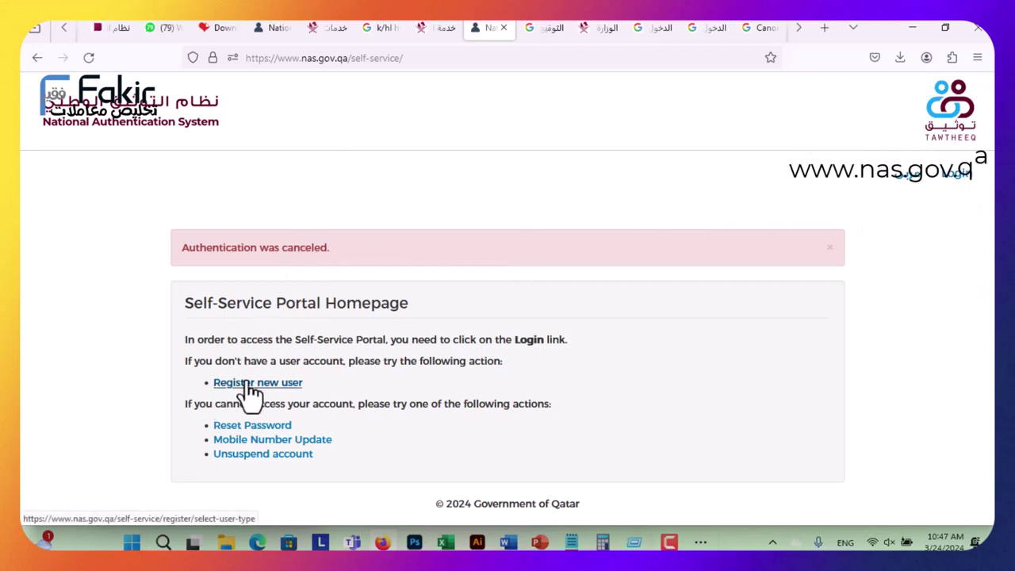
Switch the self-service portal to Arabic and open the new user registration.
{"action": "left_click", "coordinate": [906, 176]}
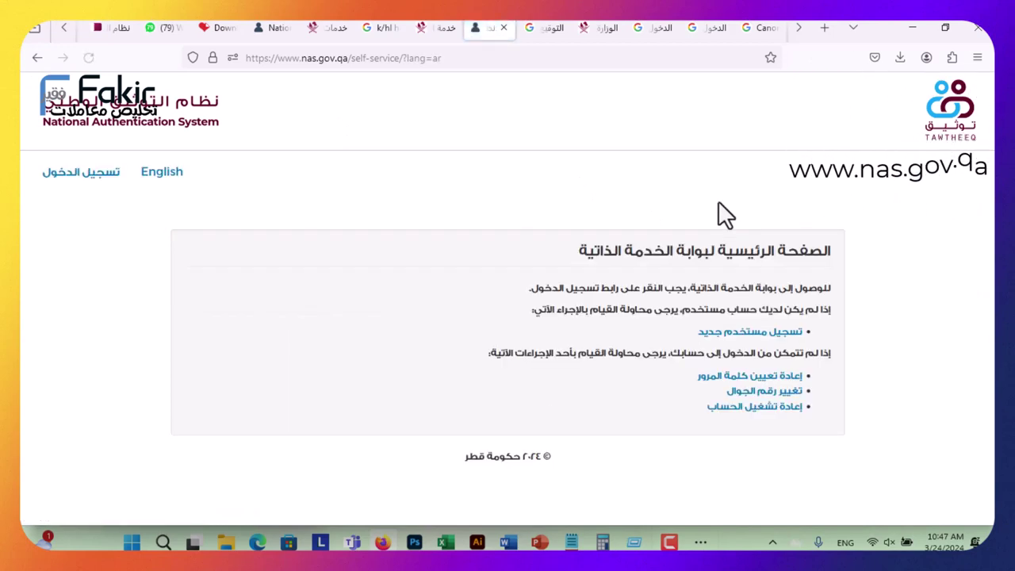
{"action": "left_click", "coordinate": [746, 335]}
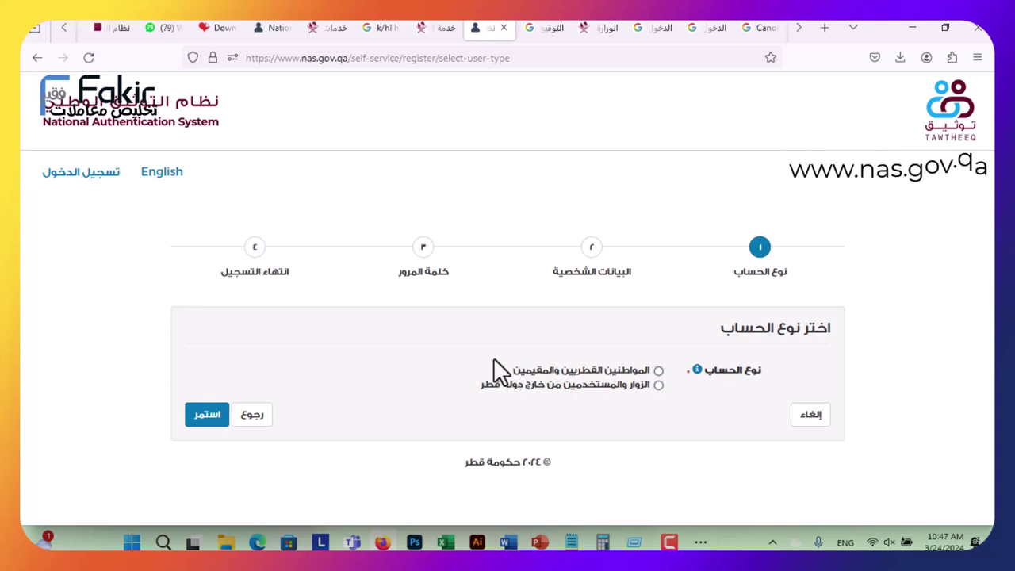
Choose the account type for visitors and users outside Qatar and examine its e-mail, mobile number, dialling code and captcha fields.
{"action": "left_click", "coordinate": [659, 386]}
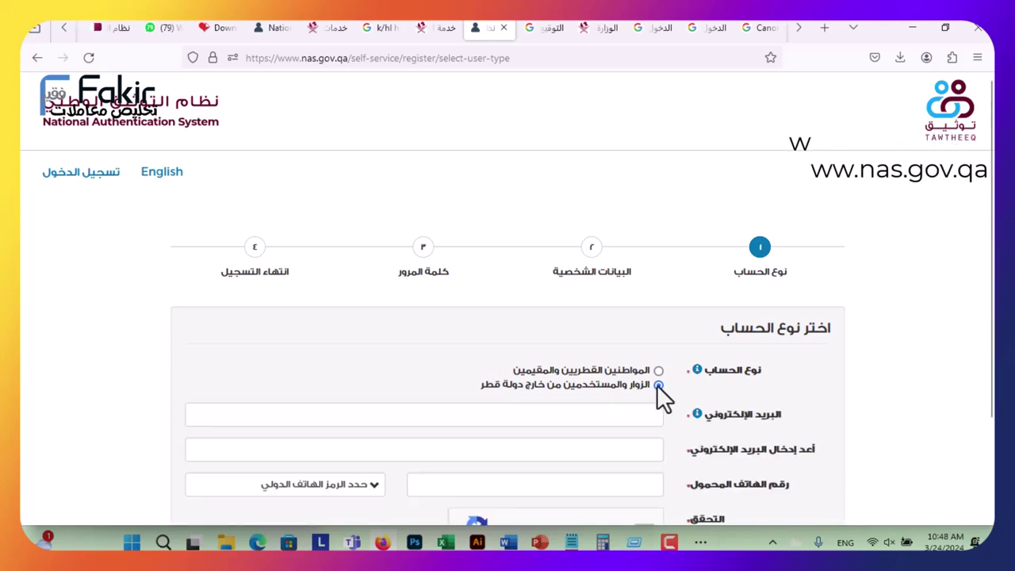
{"action": "scroll", "coordinate": [657, 385], "scroll_direction": "down", "scroll_amount": 2}
{"action": "scroll", "coordinate": [680, 331], "scroll_direction": "down", "scroll_amount": 1}
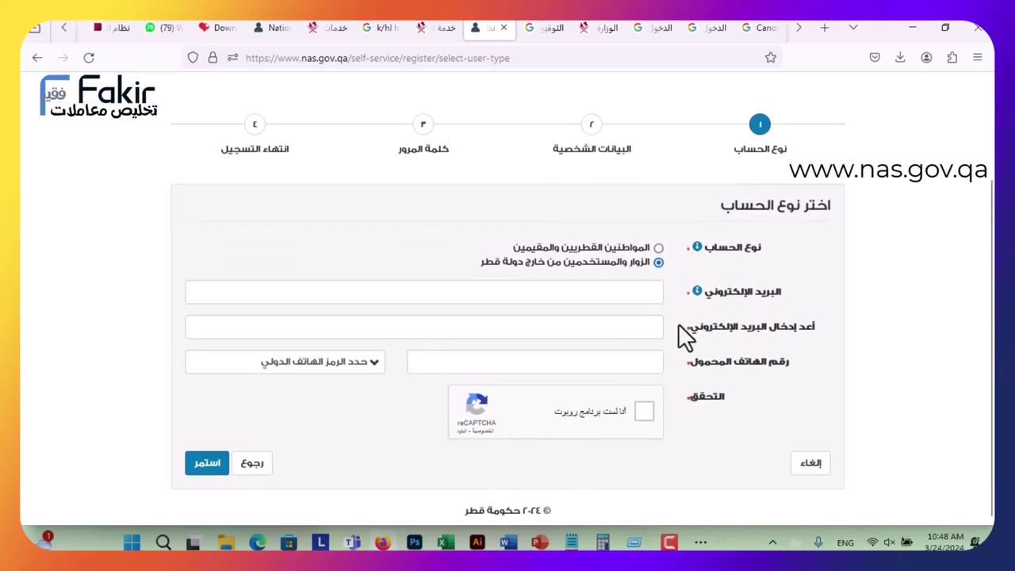
{"action": "left_click", "coordinate": [626, 298]}
{"action": "left_click", "coordinate": [640, 325]}
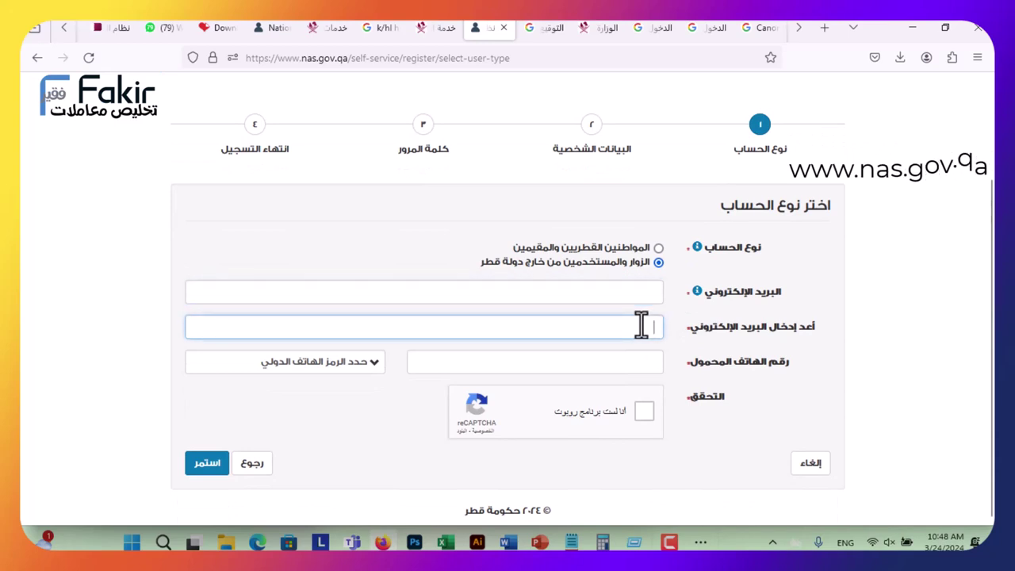
{"action": "left_click", "coordinate": [618, 360]}
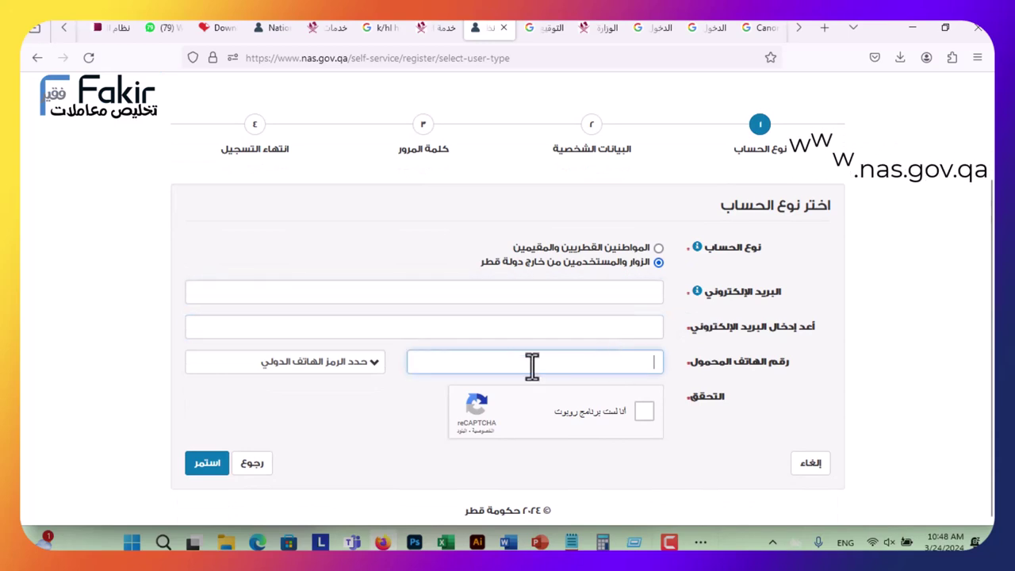
{"action": "left_click", "coordinate": [330, 365]}
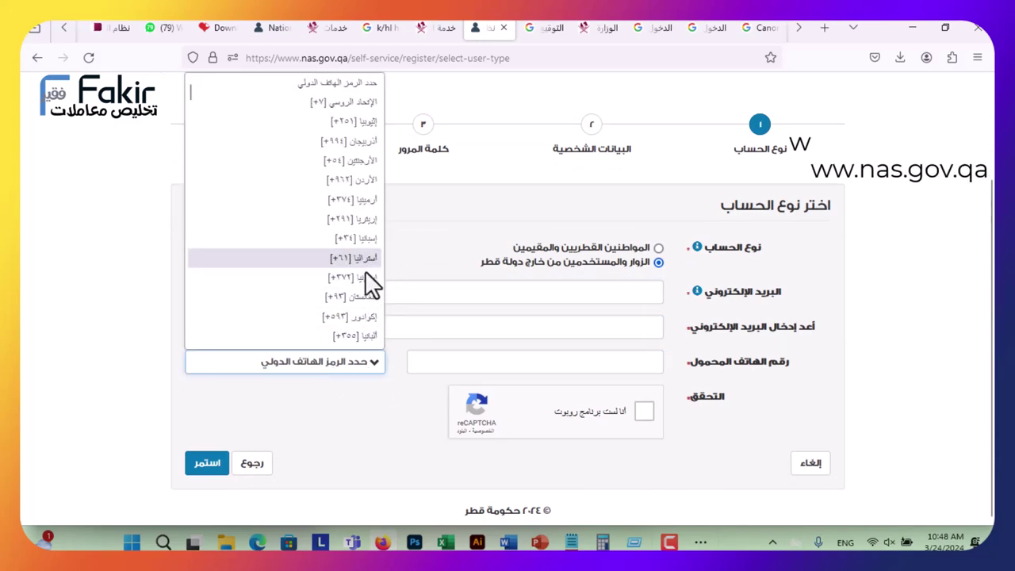
{"action": "left_click", "coordinate": [383, 382]}
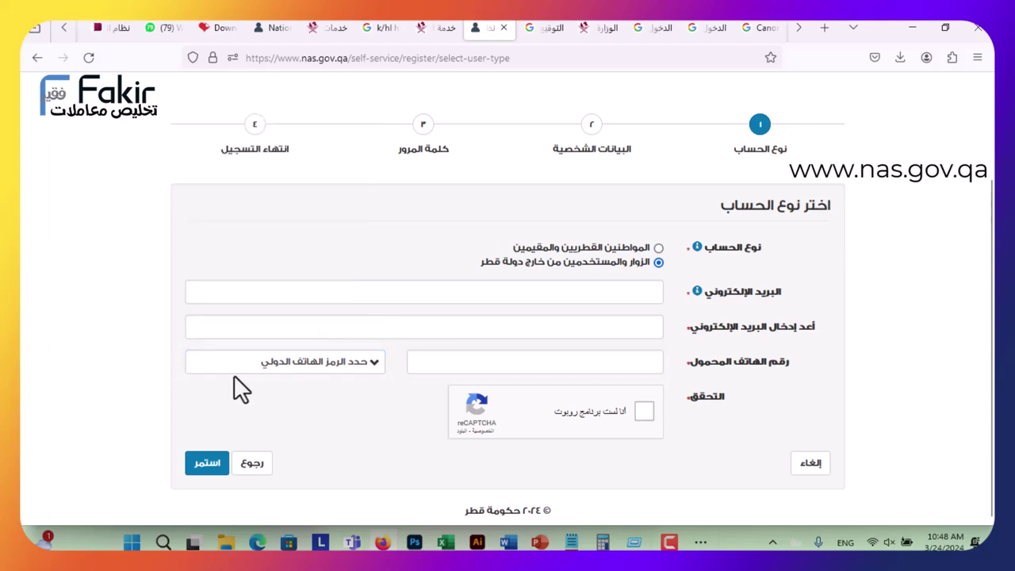
{"action": "left_click", "coordinate": [641, 410]}
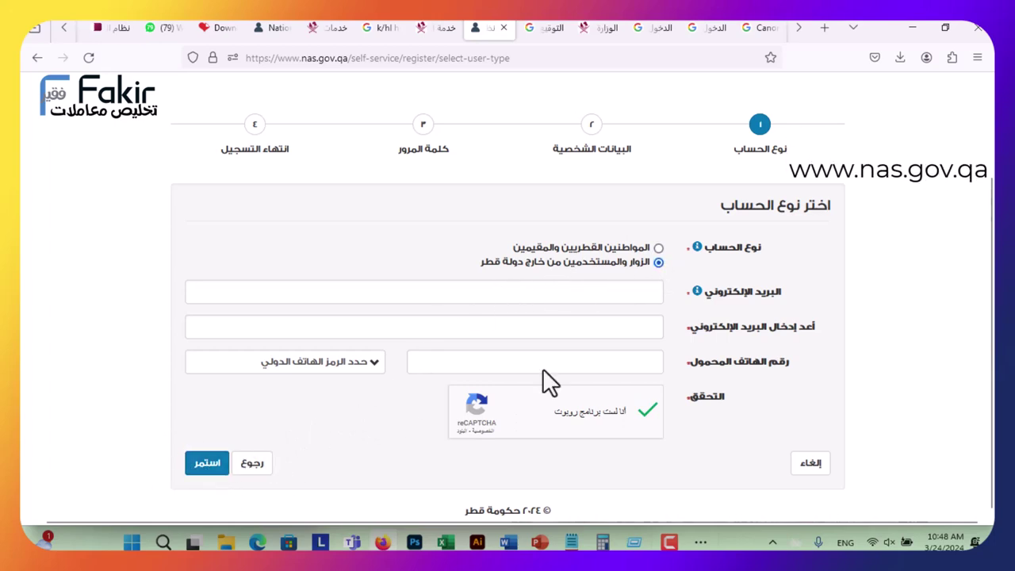
Choose the Qatari citizens and residents account type, examine its required fields, and return to the portal homepage.
{"action": "left_click", "coordinate": [658, 249]}
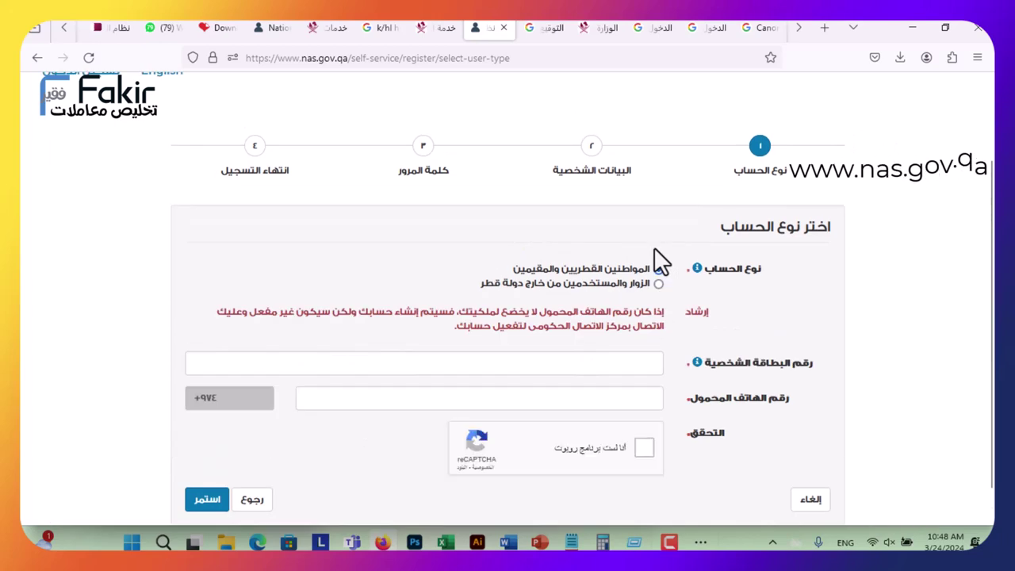
{"action": "scroll", "coordinate": [573, 296], "scroll_direction": "down", "scroll_amount": 1}
{"action": "left_click", "coordinate": [584, 317]}
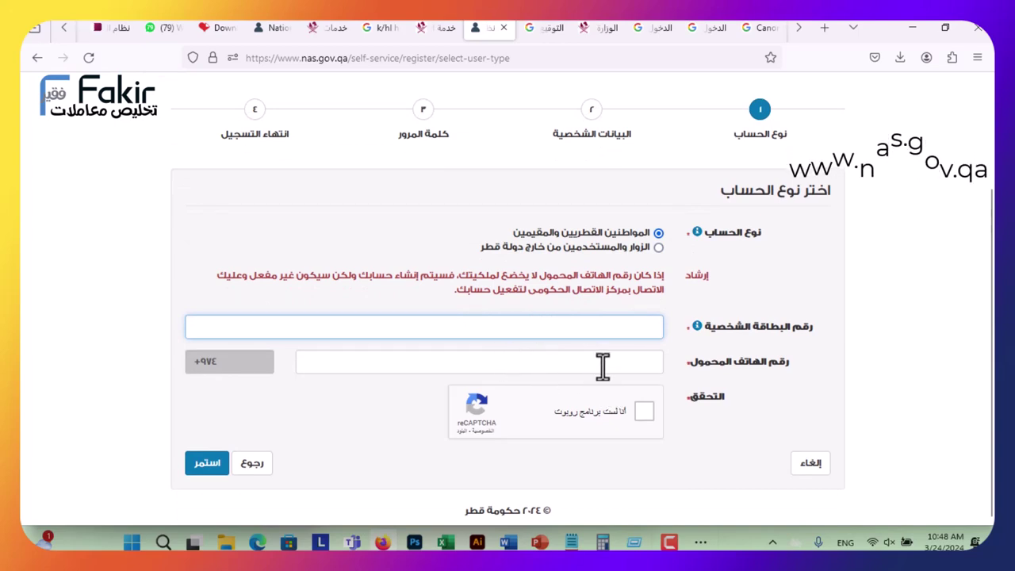
{"action": "left_click", "coordinate": [590, 119]}
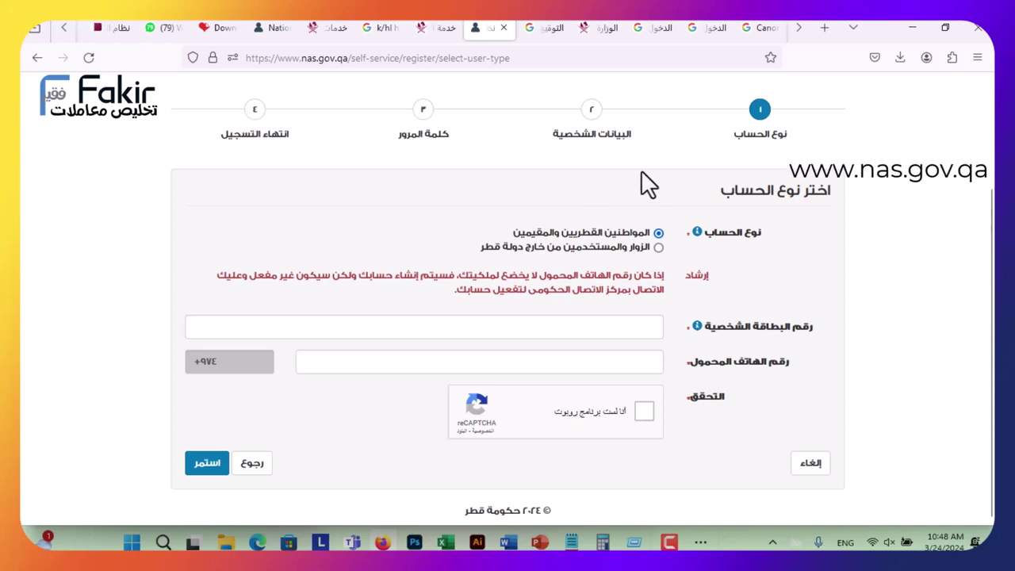
{"action": "scroll", "coordinate": [722, 203], "scroll_direction": "up", "scroll_amount": 3}
{"action": "scroll", "coordinate": [658, 267], "scroll_direction": "down", "scroll_amount": 3}
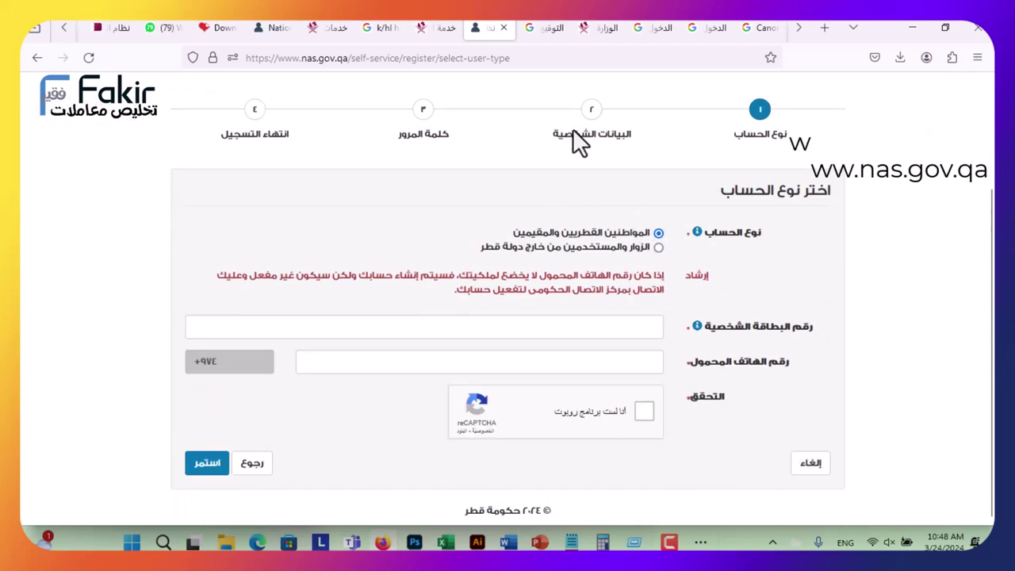
{"action": "left_click", "coordinate": [257, 465]}
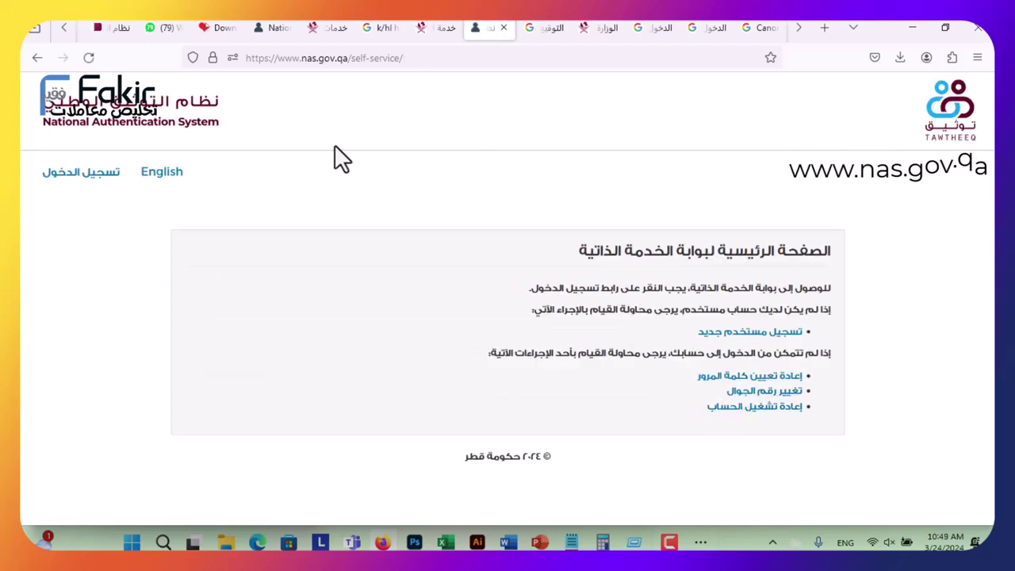
Open the login page and try to sign in with the username, account password and captcha, declining to save the credentials.
{"action": "left_click", "coordinate": [89, 175]}
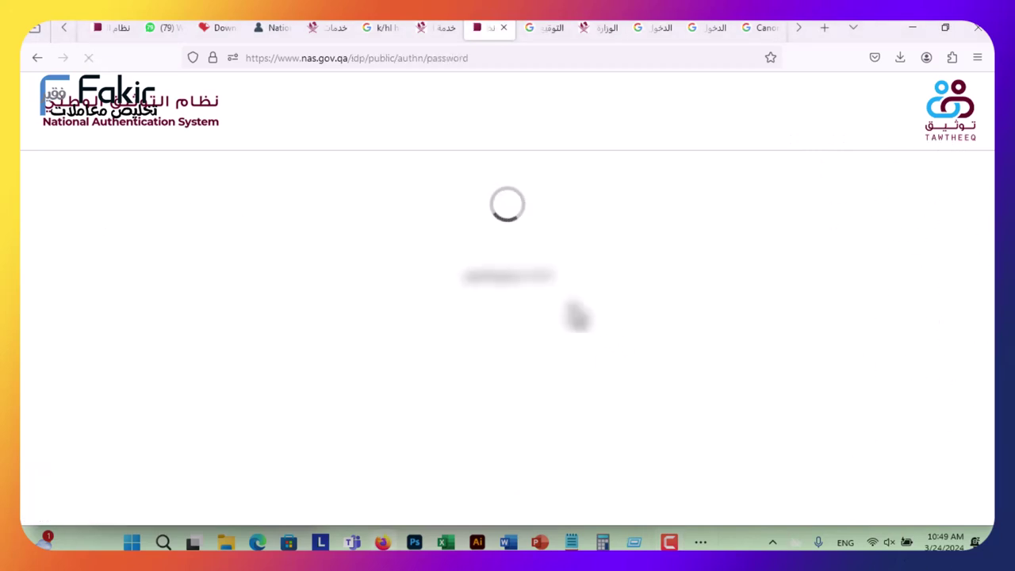
{"action": "left_click", "coordinate": [658, 275]}
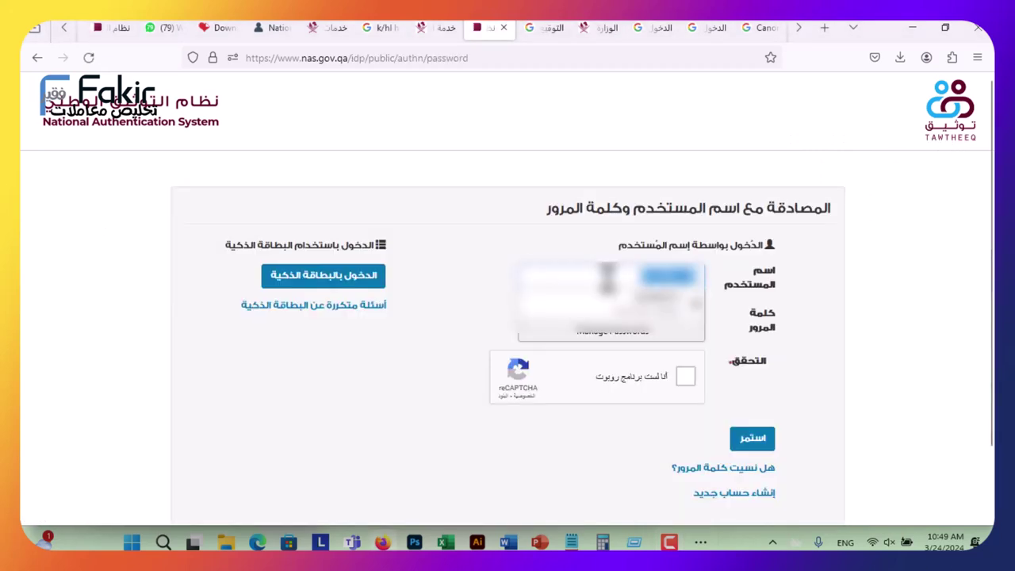
{"action": "left_click", "coordinate": [666, 275]}
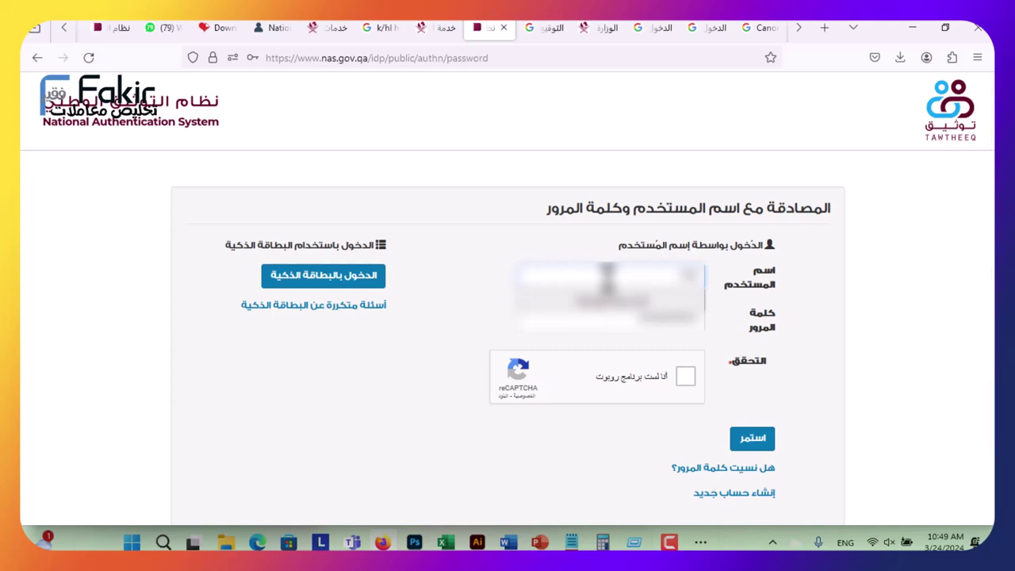
{"action": "left_click", "coordinate": [610, 318]}
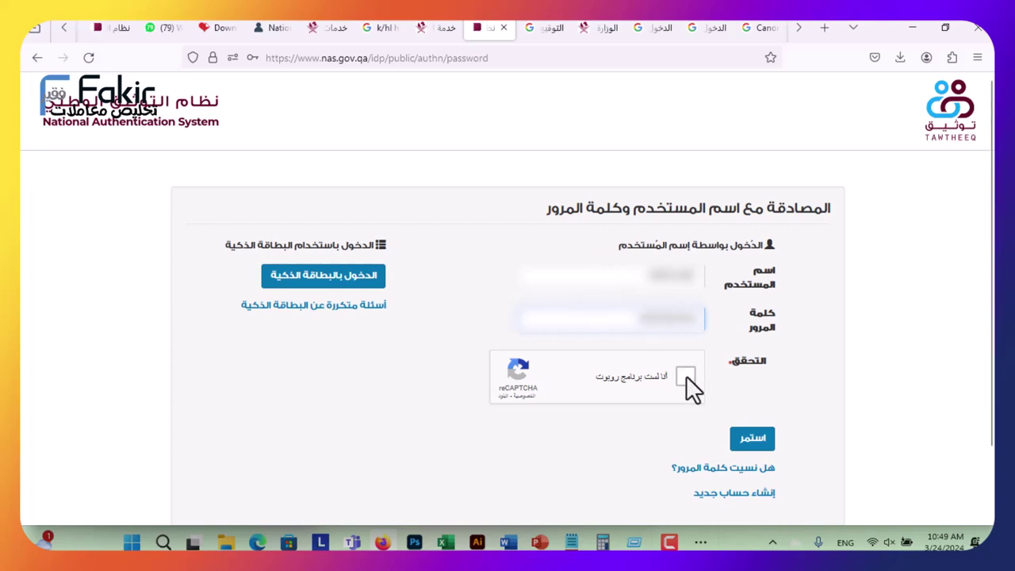
{"action": "left_click", "coordinate": [752, 440]}
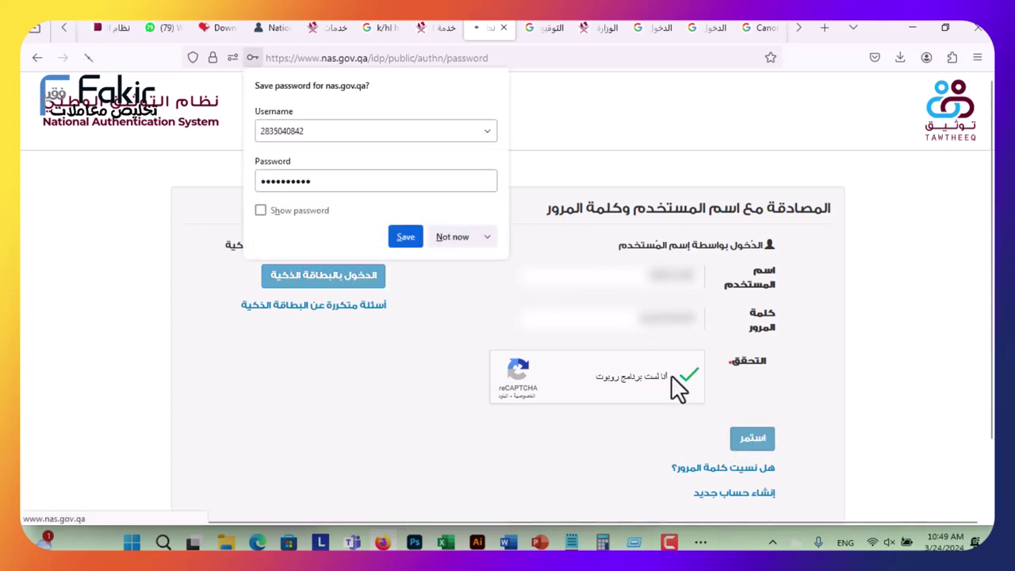
{"action": "left_click", "coordinate": [445, 236]}
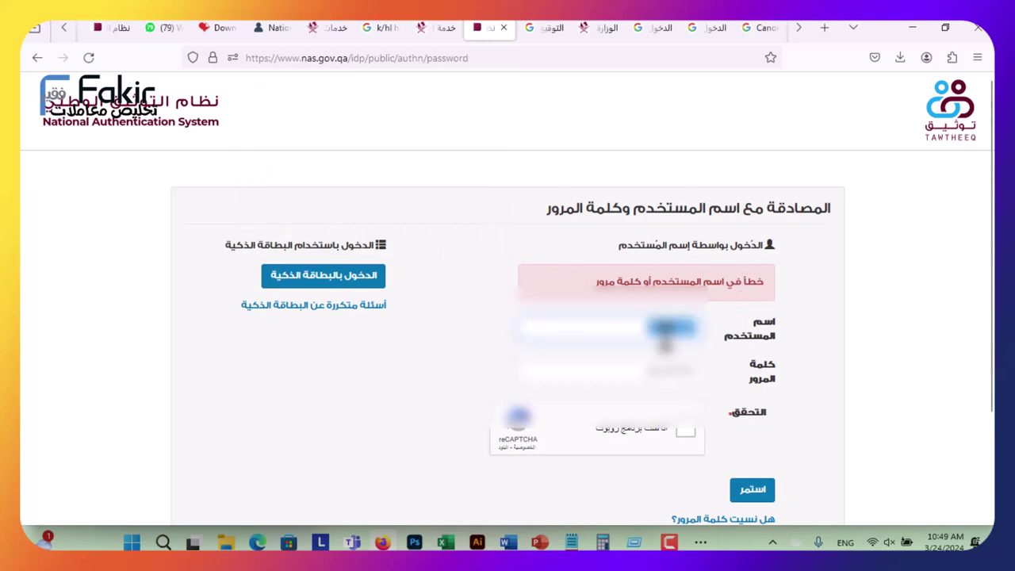
Correct the username, re-enter the account password, complete the captcha and sign in without saving the credentials.
{"action": "left_click", "coordinate": [676, 325]}
{"action": "left_click", "coordinate": [674, 325]}
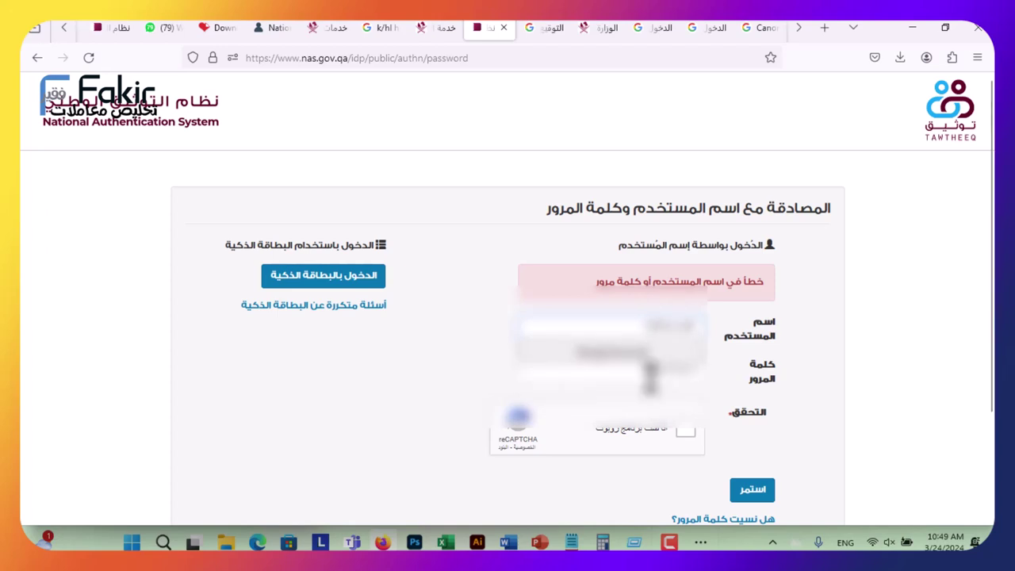
{"action": "left_click", "coordinate": [650, 372]}
{"action": "left_click", "coordinate": [650, 384]}
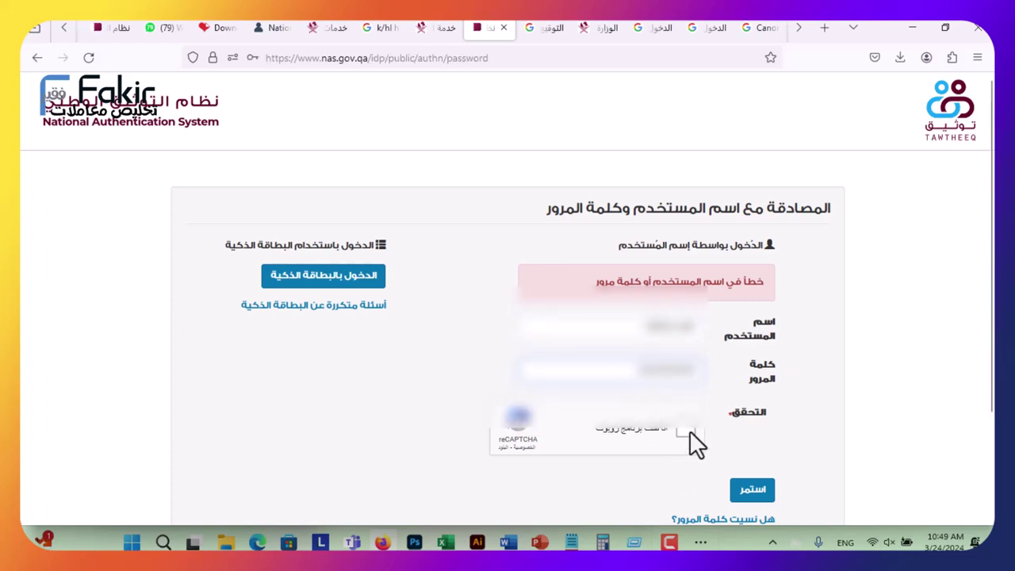
{"action": "left_click", "coordinate": [686, 429]}
{"action": "left_click", "coordinate": [751, 491]}
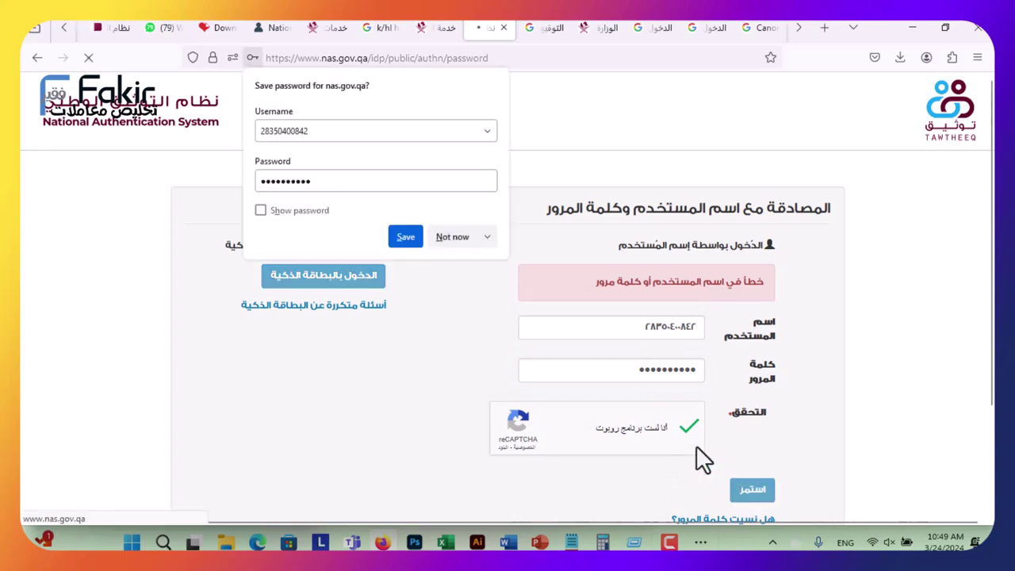
{"action": "left_click", "coordinate": [451, 237]}
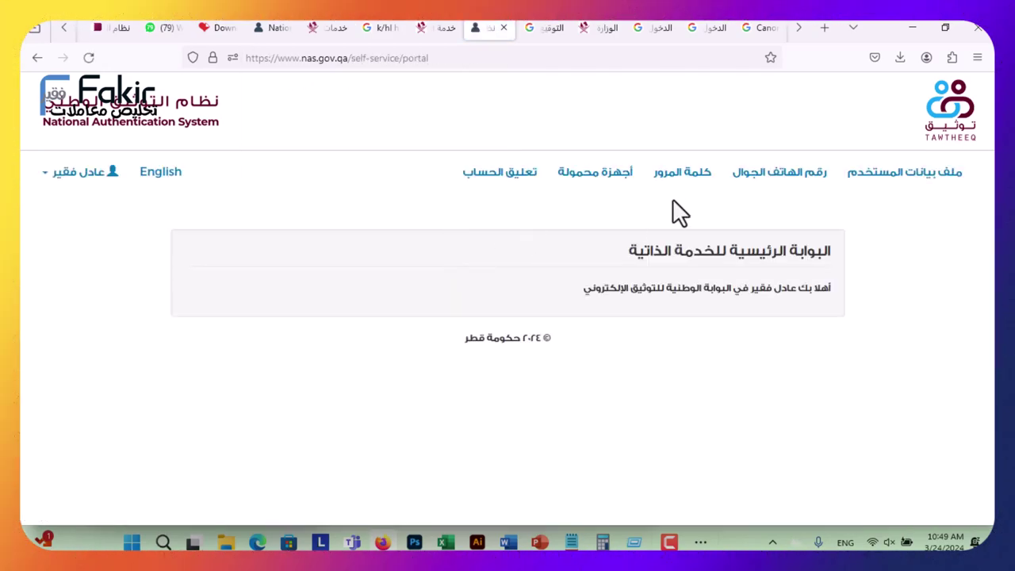
Open the user profile data and examine the personal, contact and address fields through to the end of the form.
{"action": "left_click", "coordinate": [859, 176]}
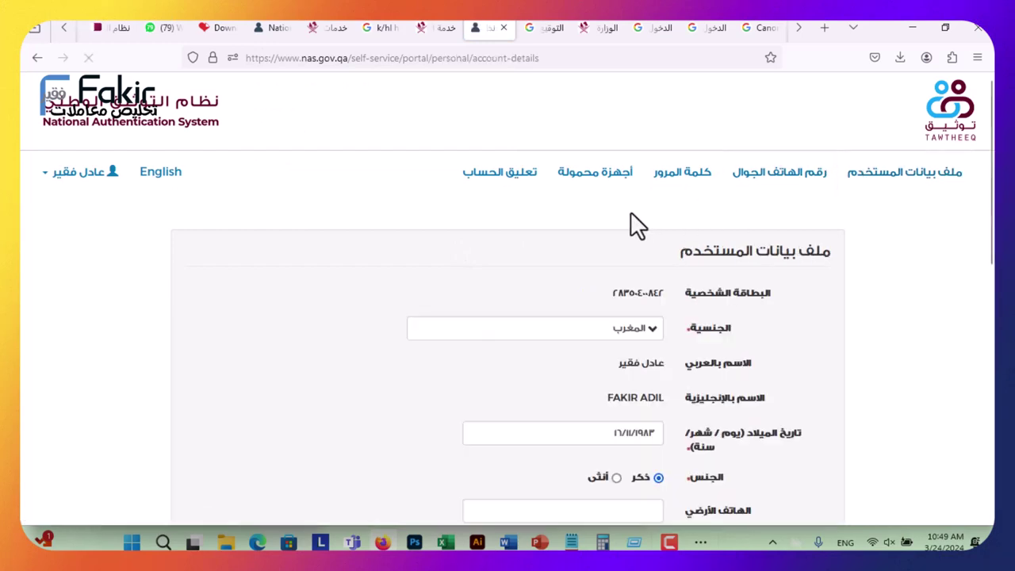
{"action": "scroll", "coordinate": [597, 220], "scroll_direction": "down", "scroll_amount": 2}
{"action": "scroll", "coordinate": [604, 220], "scroll_direction": "down", "scroll_amount": 4}
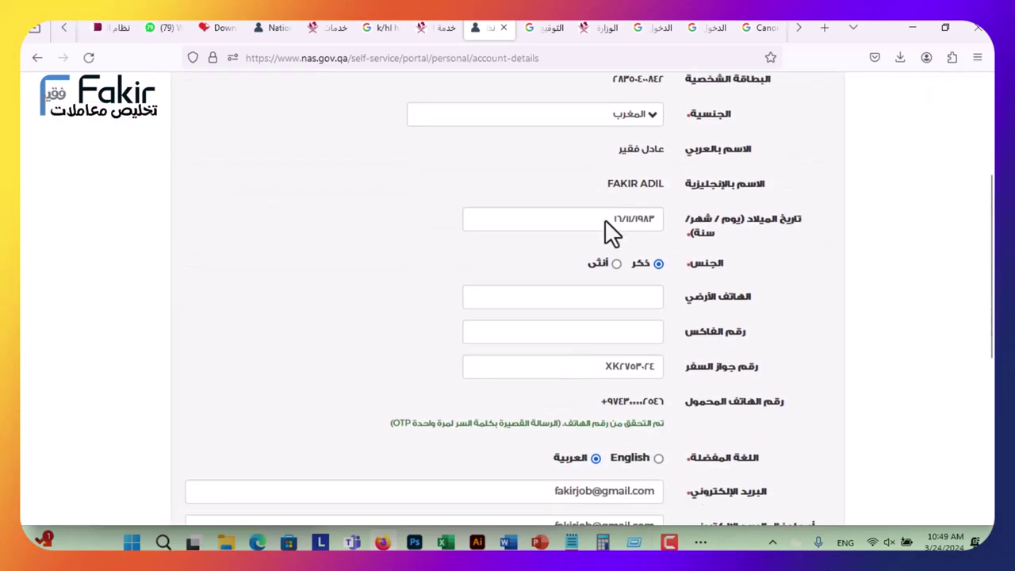
{"action": "scroll", "coordinate": [604, 219], "scroll_direction": "up", "scroll_amount": 2}
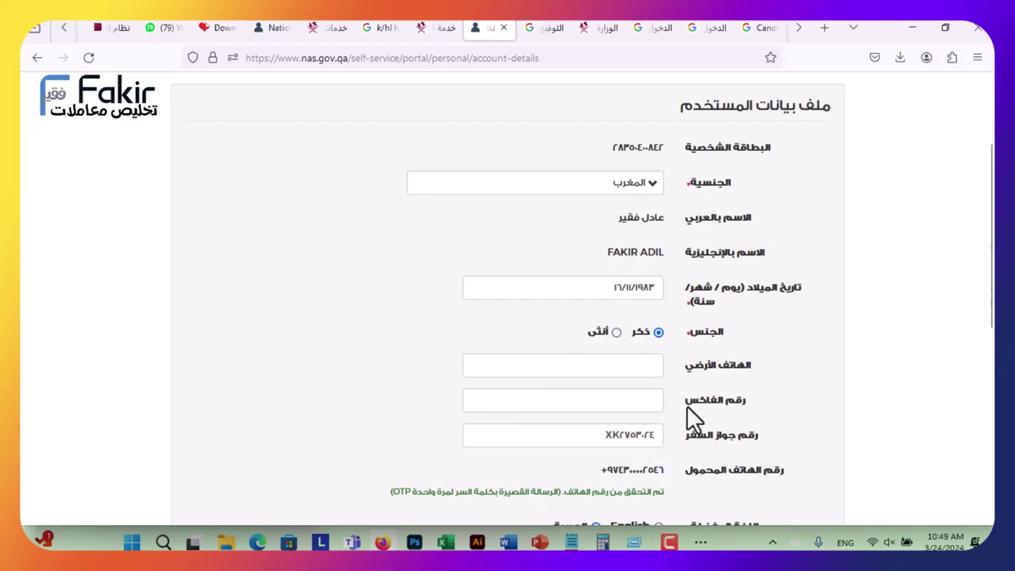
{"action": "scroll", "coordinate": [667, 383], "scroll_direction": "down", "scroll_amount": 2}
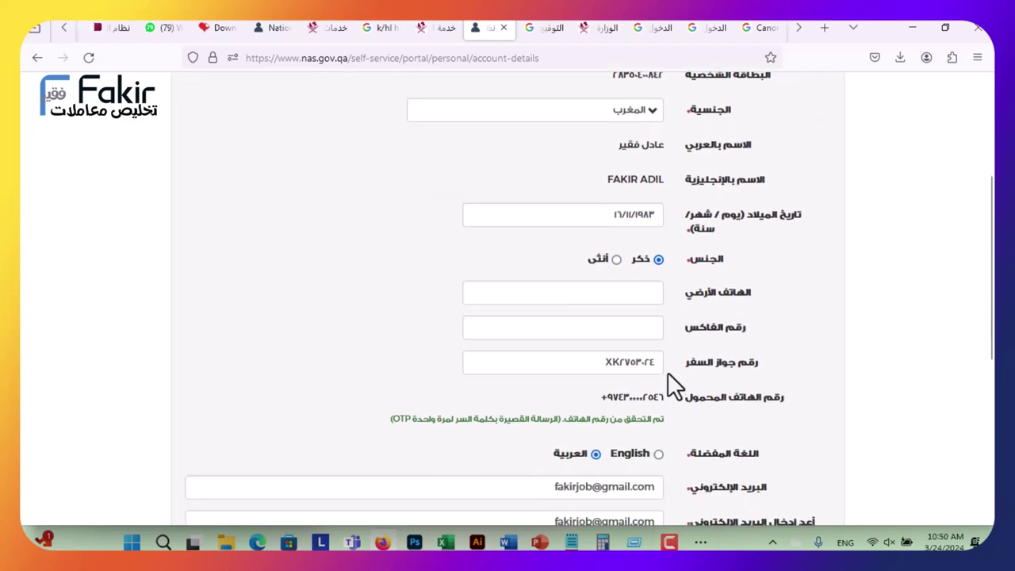
{"action": "scroll", "coordinate": [668, 379], "scroll_direction": "down", "scroll_amount": 6}
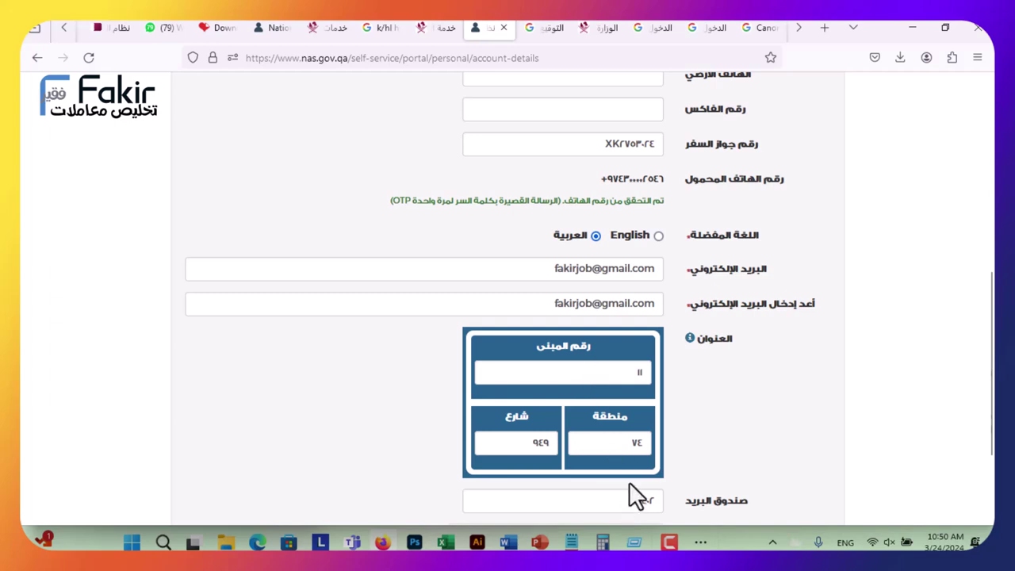
{"action": "scroll", "coordinate": [626, 369], "scroll_direction": "down", "scroll_amount": 4}
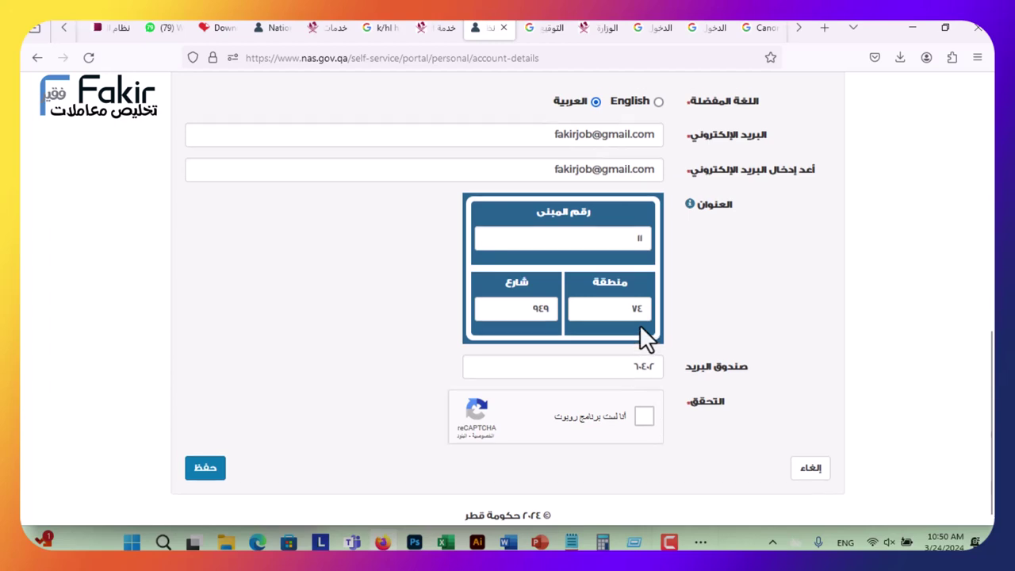
{"action": "scroll", "coordinate": [639, 325], "scroll_direction": "up", "scroll_amount": 2}
{"action": "scroll", "coordinate": [640, 326], "scroll_direction": "up", "scroll_amount": 2}
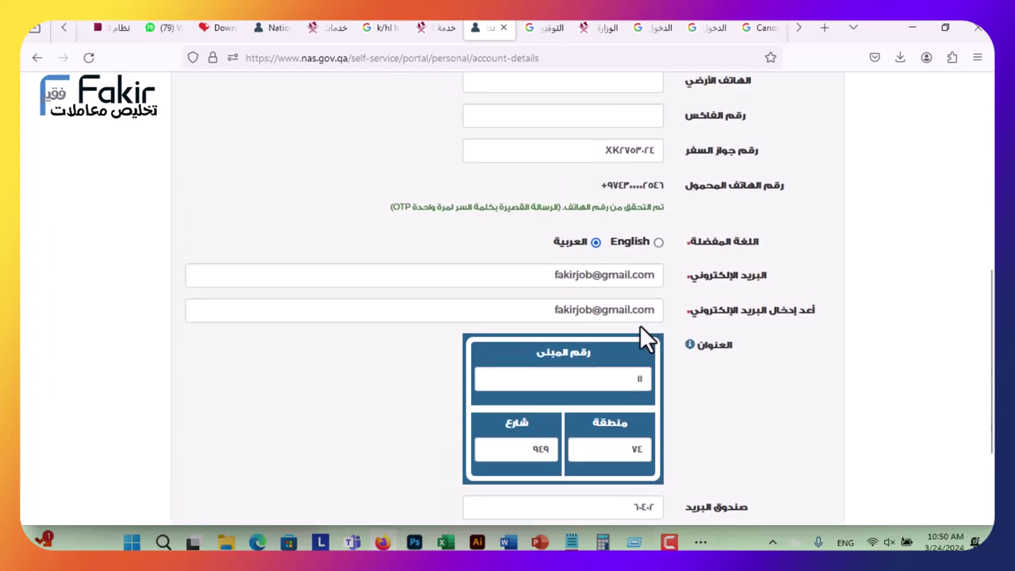
{"action": "scroll", "coordinate": [640, 327], "scroll_direction": "up", "scroll_amount": 4}
{"action": "scroll", "coordinate": [642, 327], "scroll_direction": "up", "scroll_amount": 8}
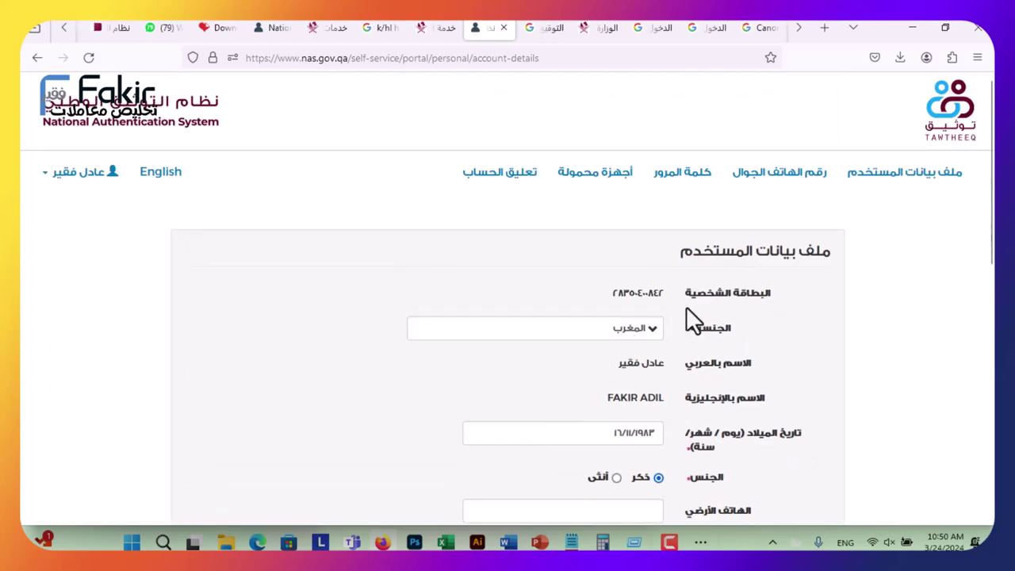